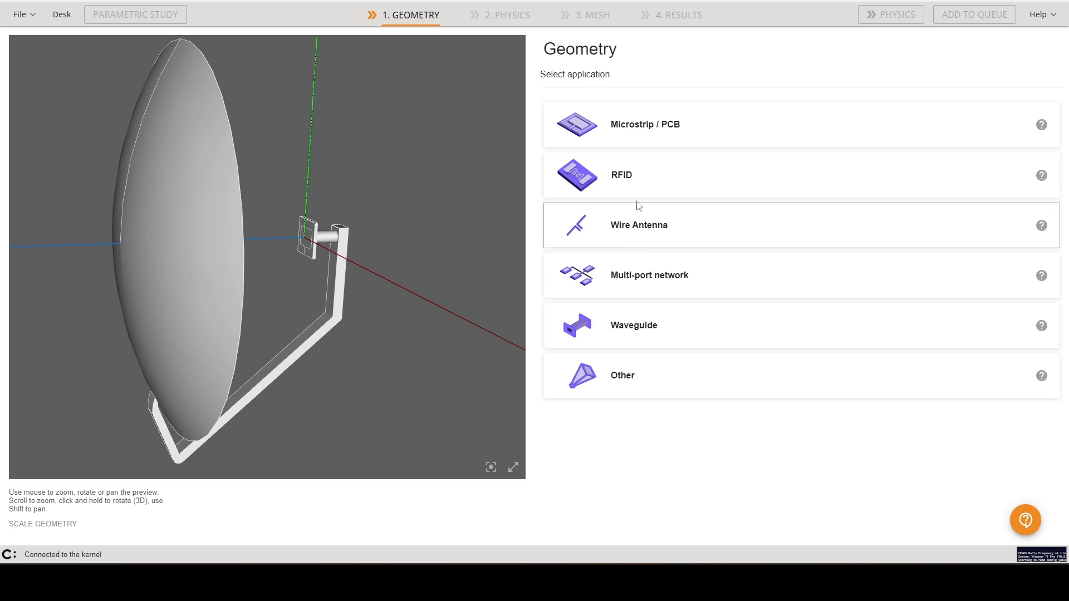
click(625, 138)
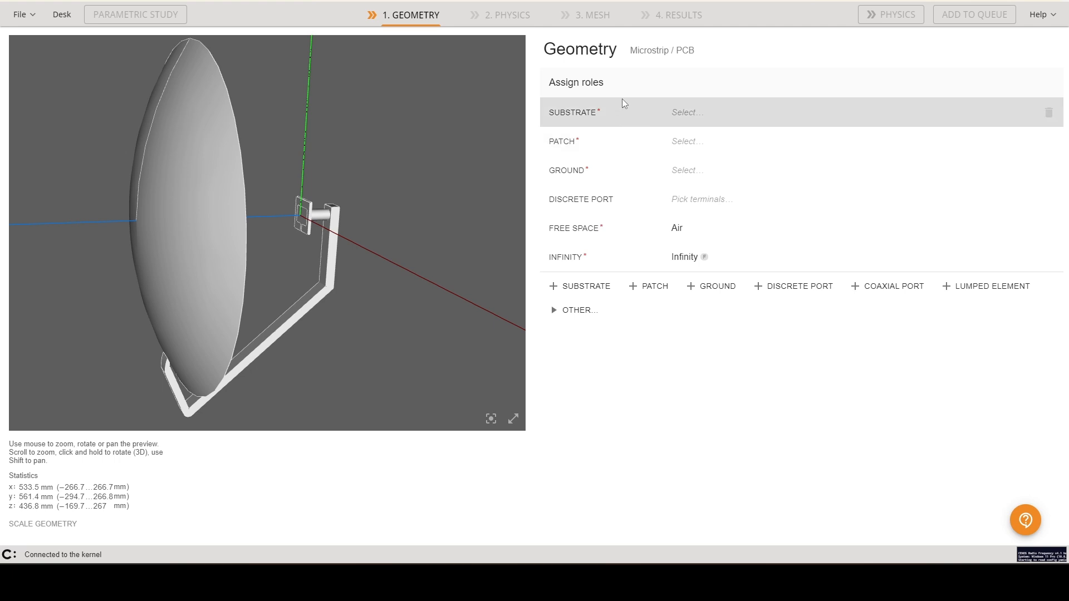
mouse_move(718, 49)
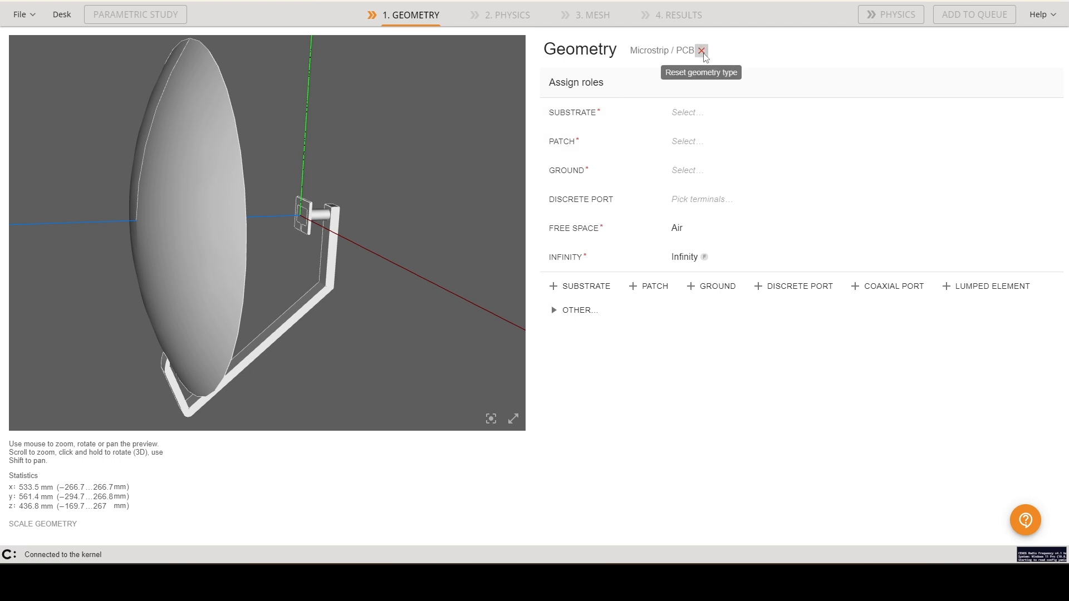
click(702, 51)
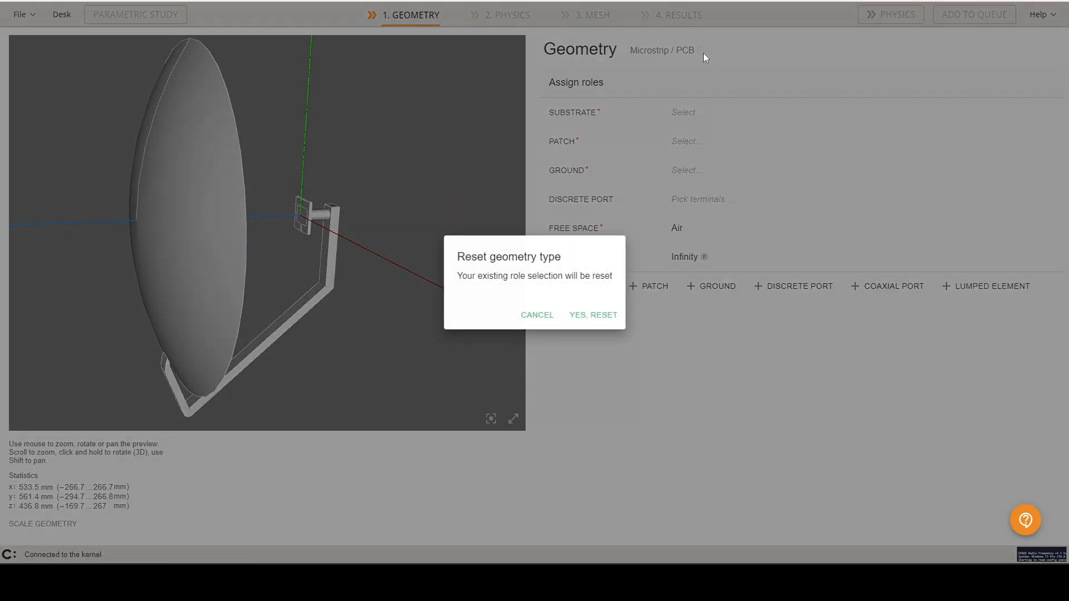
click(599, 313)
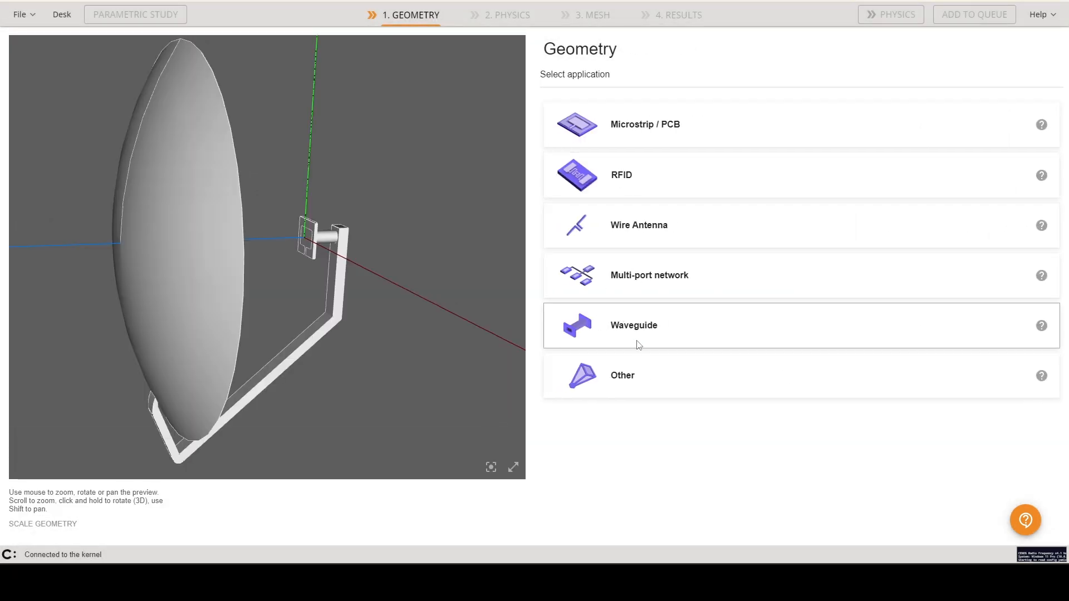
- Choose the Microstrip / PCB application and assign the small square plate Solid_1 as the substrate
click(659, 129)
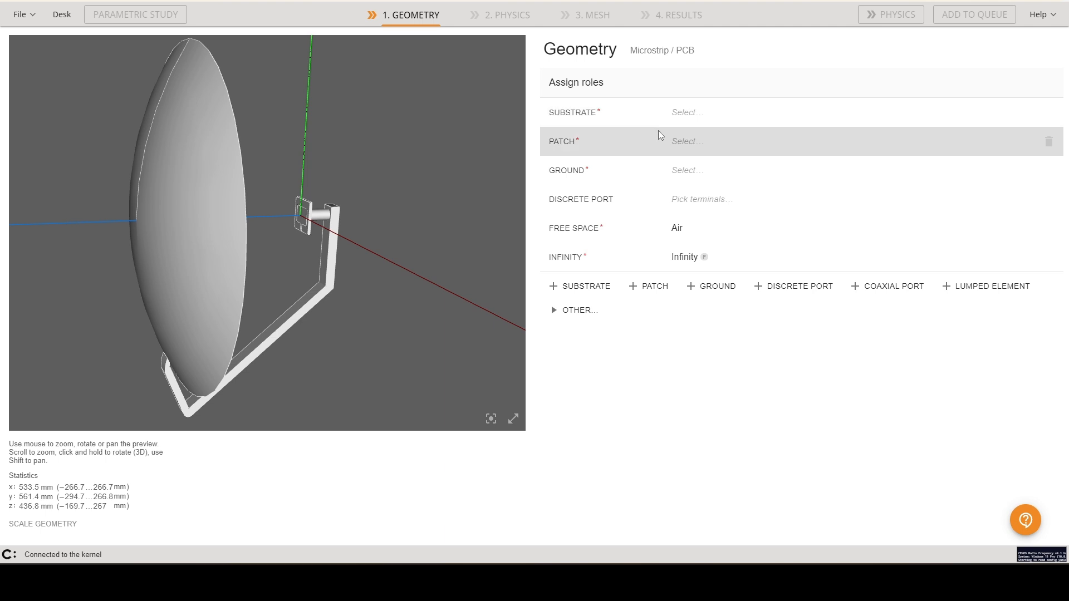
click(668, 115)
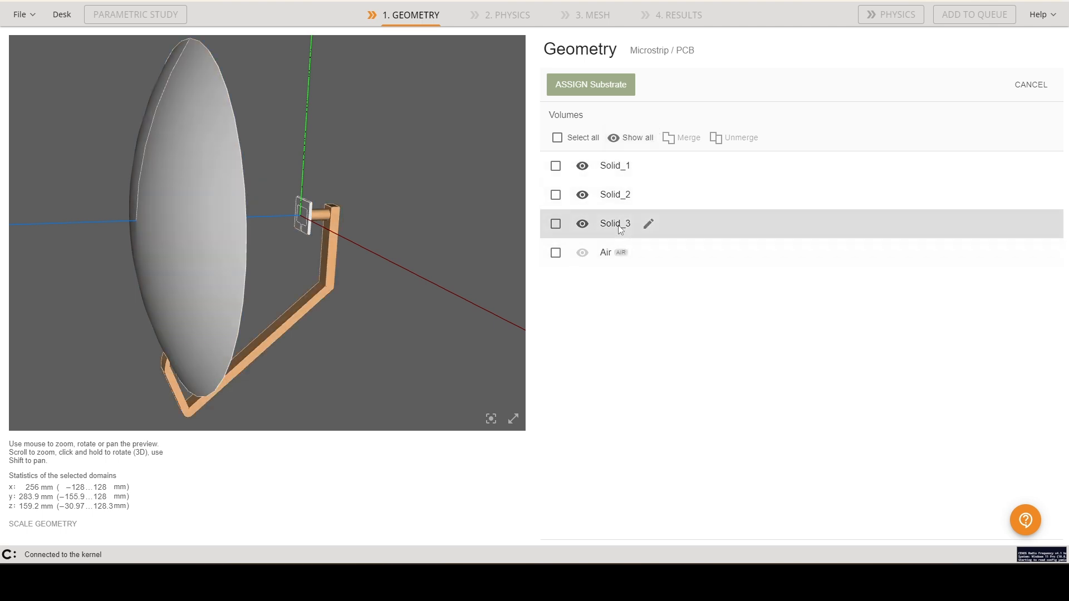
click(309, 225)
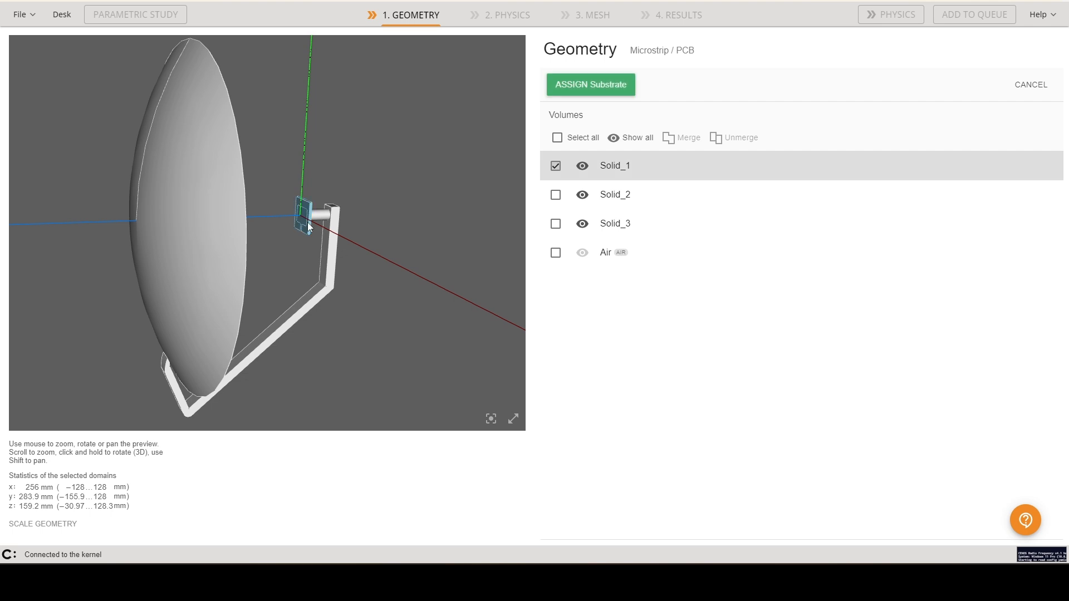
click(600, 84)
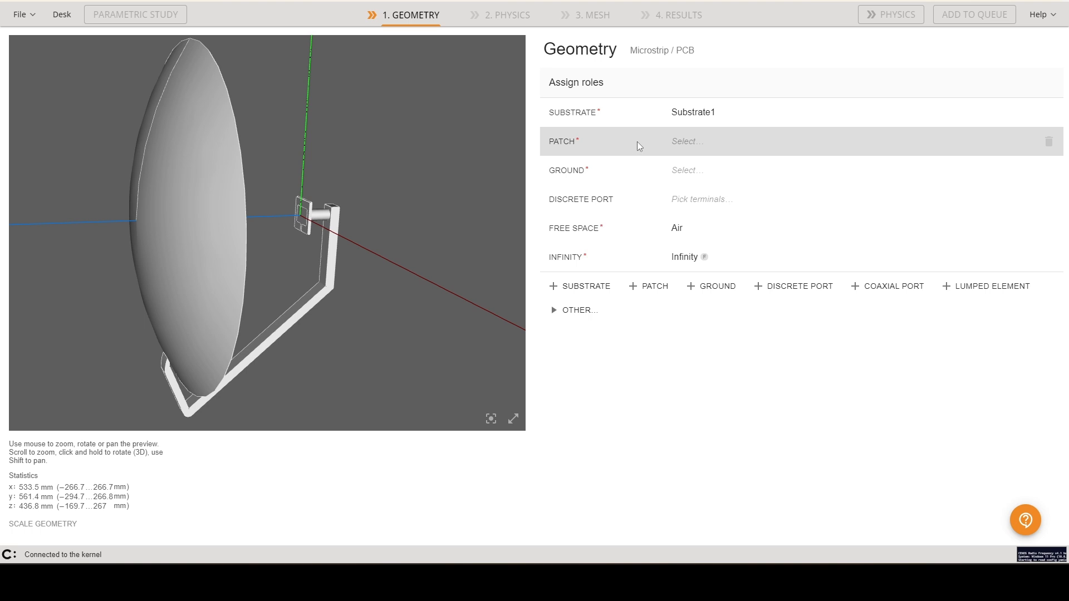
- Assign the patch role to the antenna patch face with its feed line, filtering the faces to Substrate1
click(689, 144)
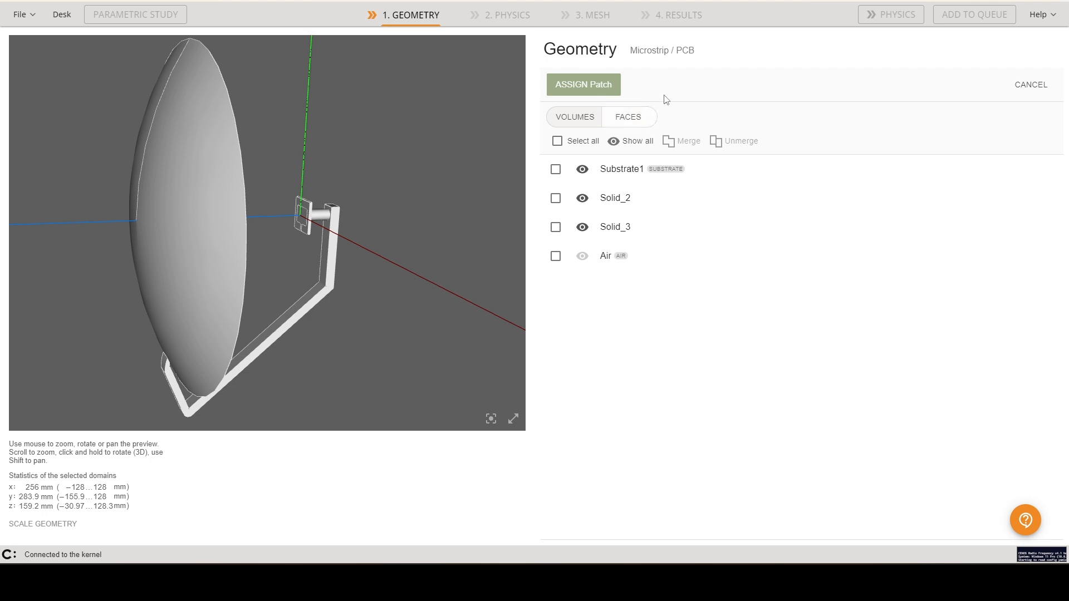
click(649, 121)
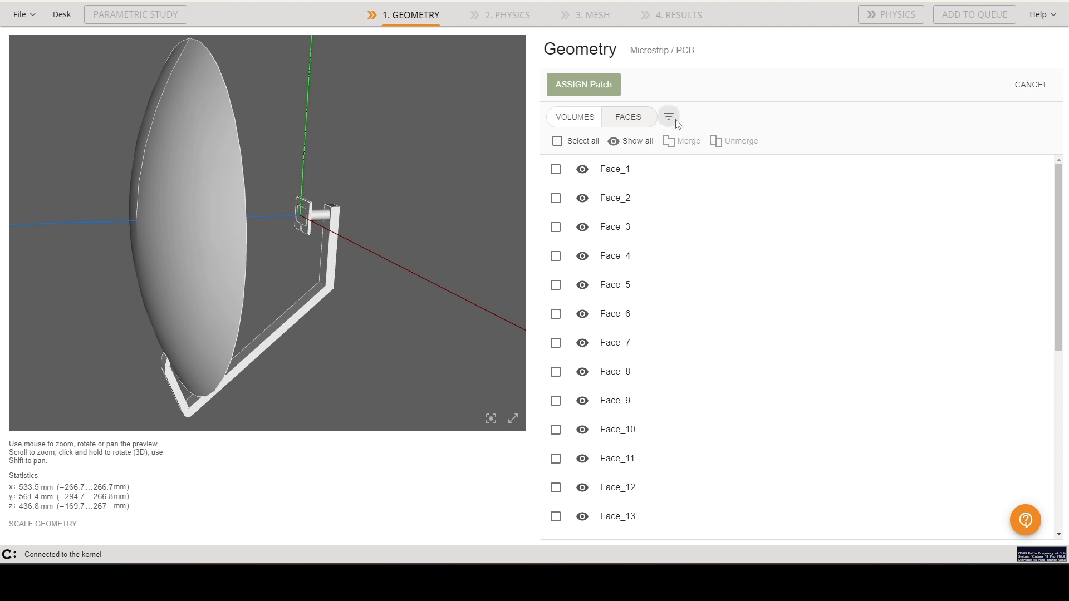
click(670, 117)
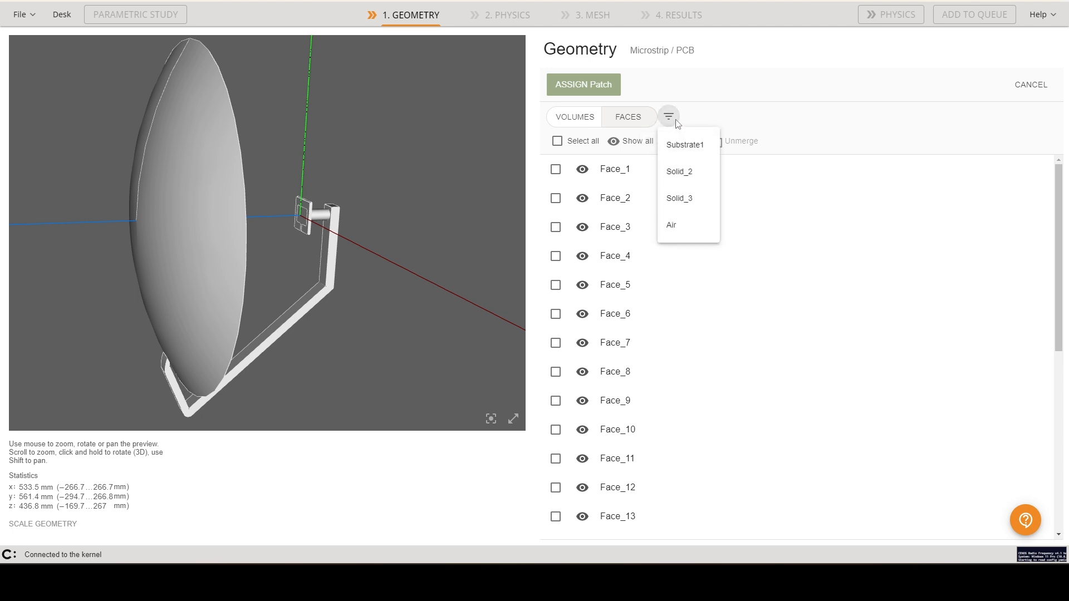
click(686, 150)
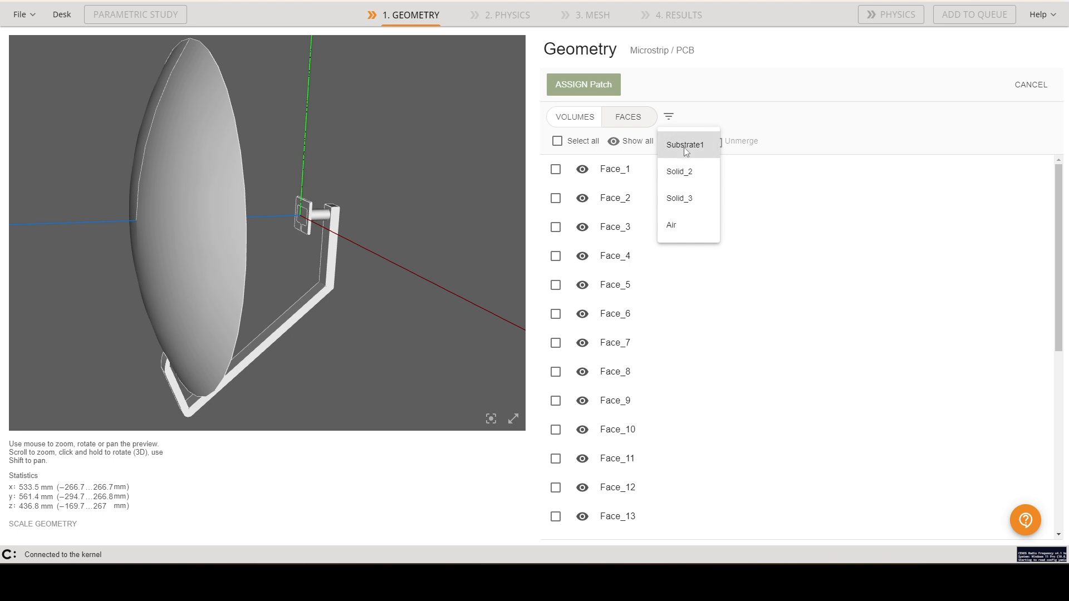
click(686, 146)
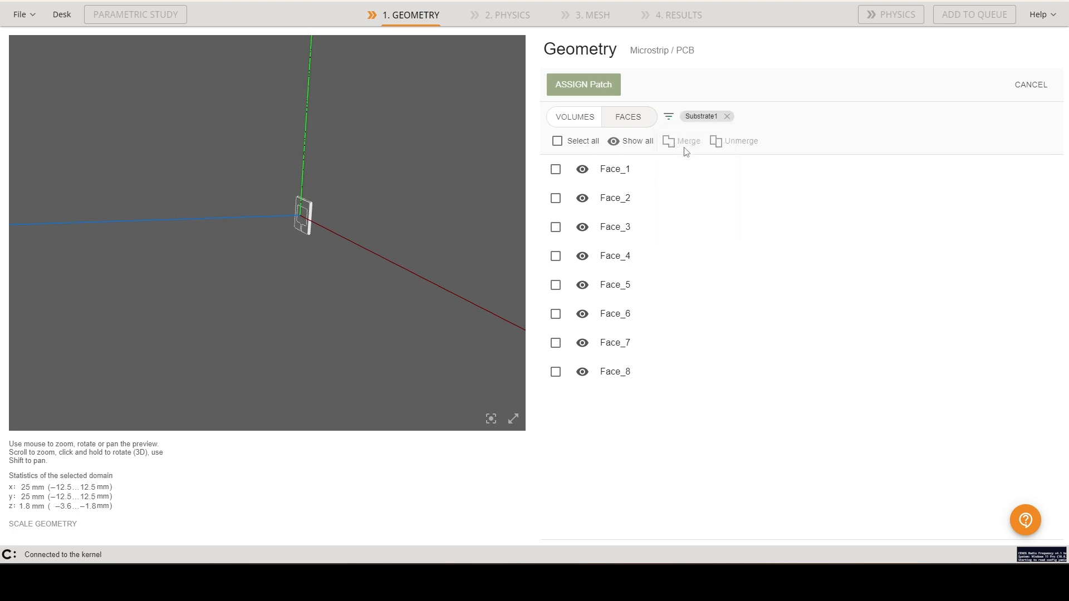
drag(242, 262, 322, 250)
scroll(316, 275, up, 5)
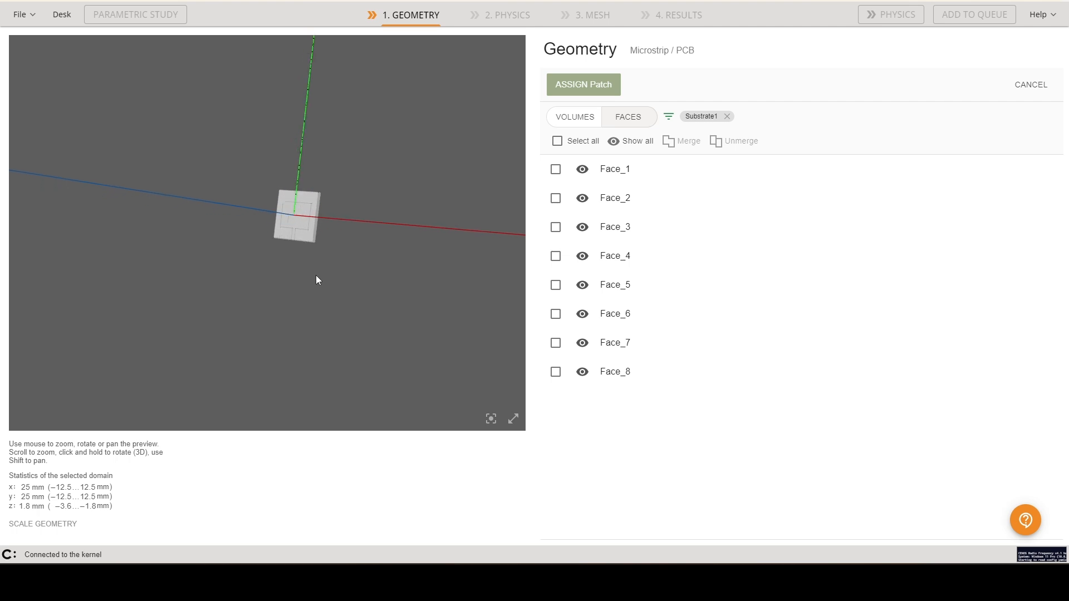
drag(346, 251, 289, 288)
click(289, 285)
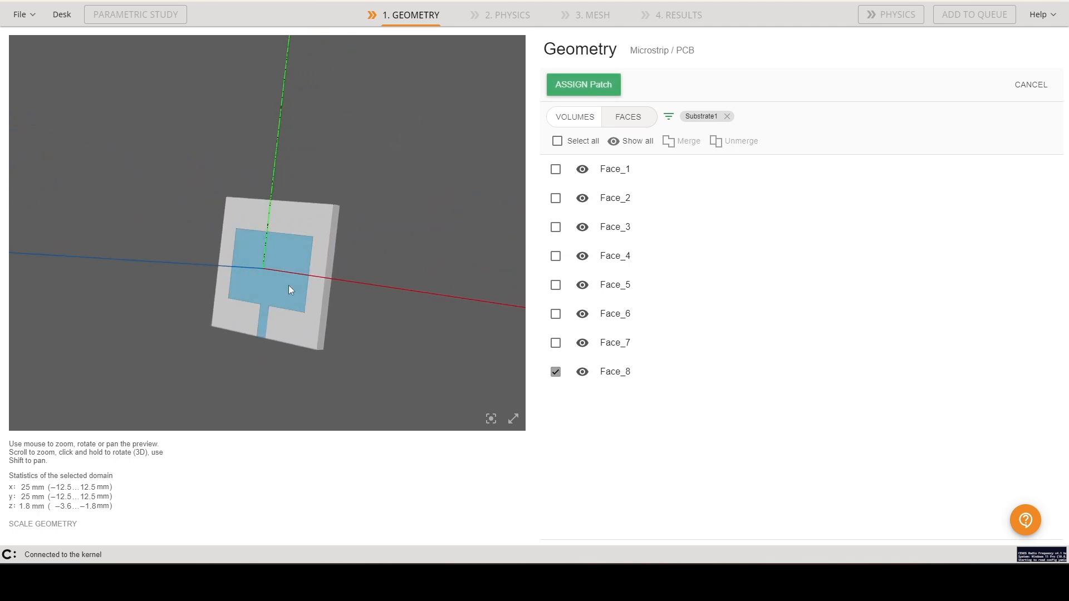
key(Return)
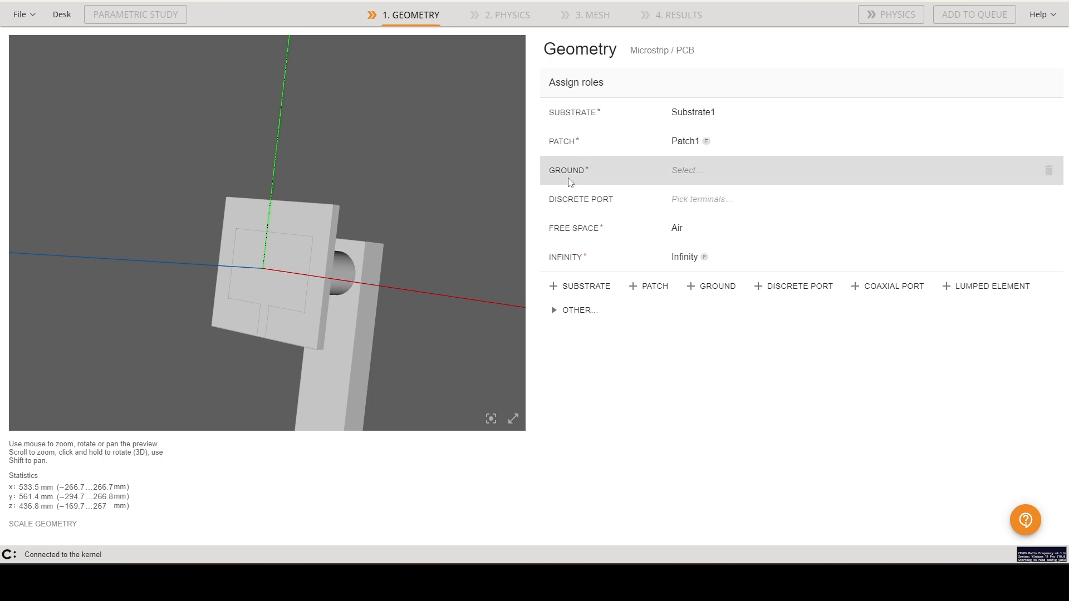
- Assign the ground role to the substrate's back faces, including both the circular face and the surrounding face
click(620, 169)
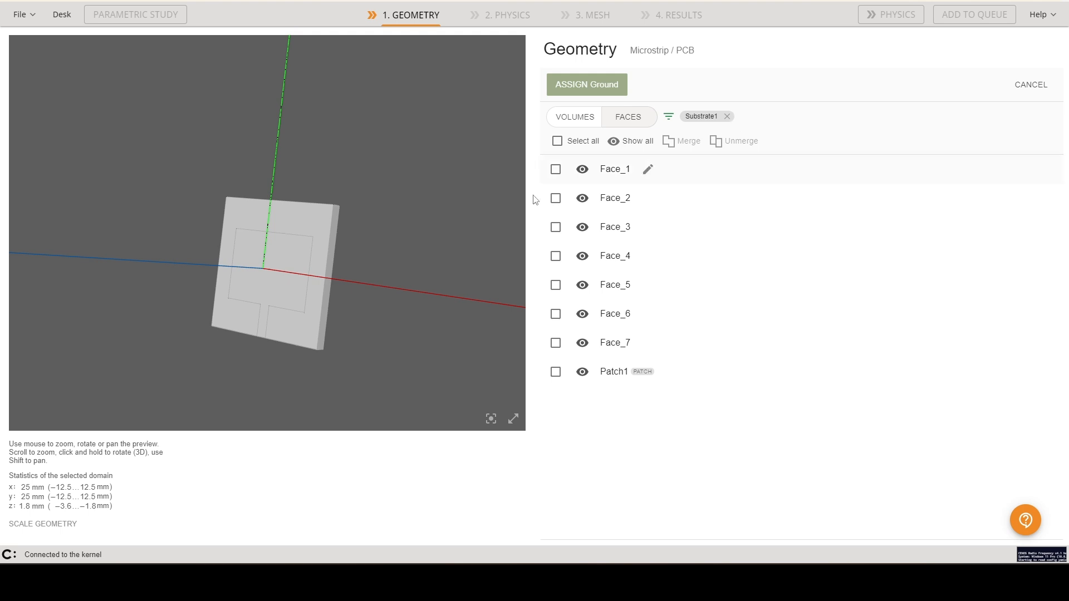
drag(489, 217, 388, 293)
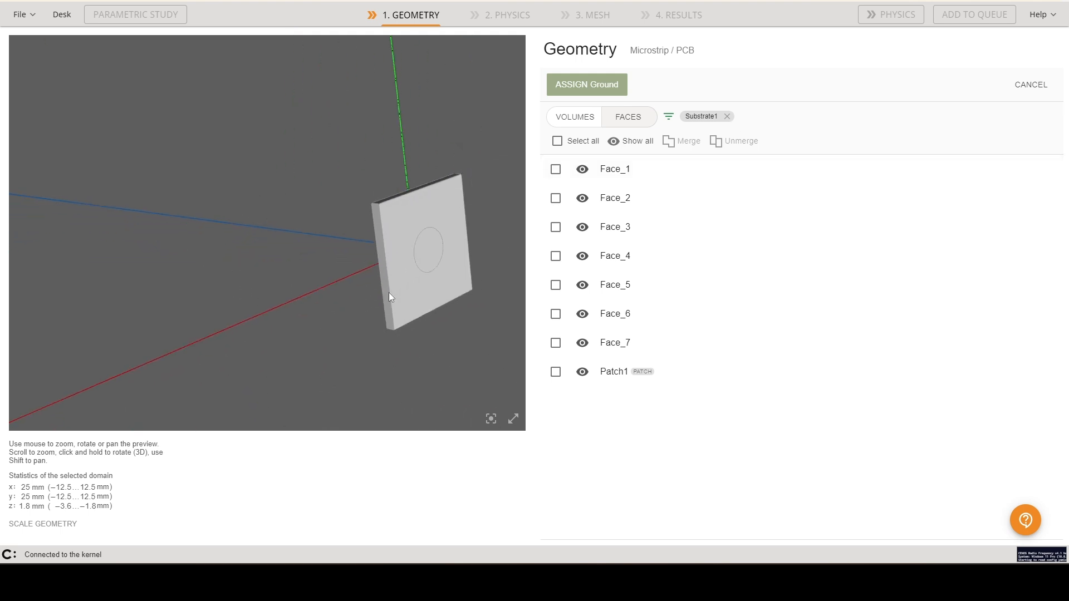
click(432, 264)
click(421, 288)
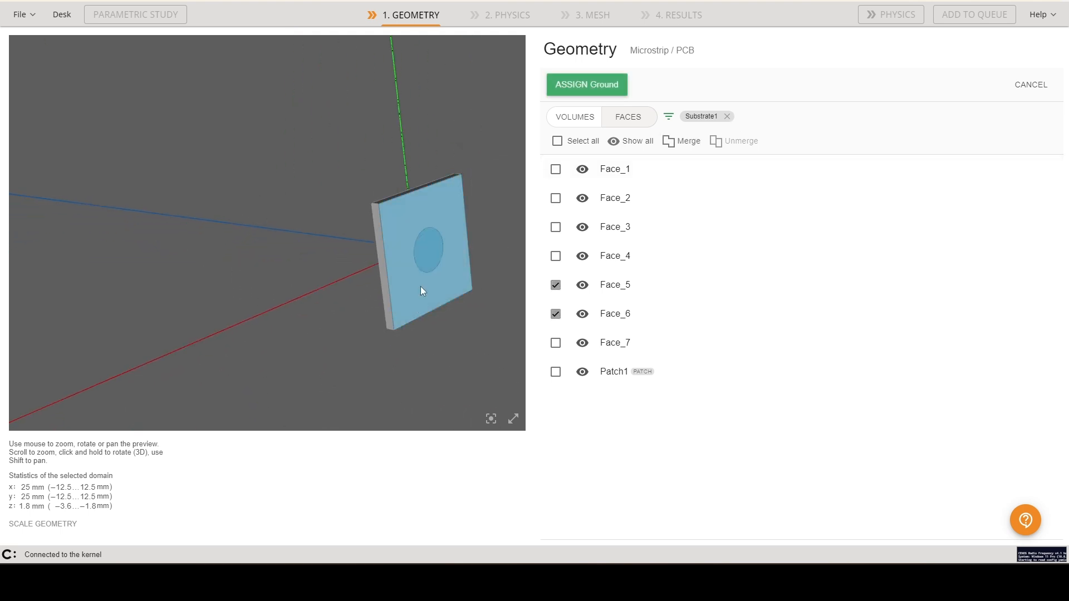
click(580, 90)
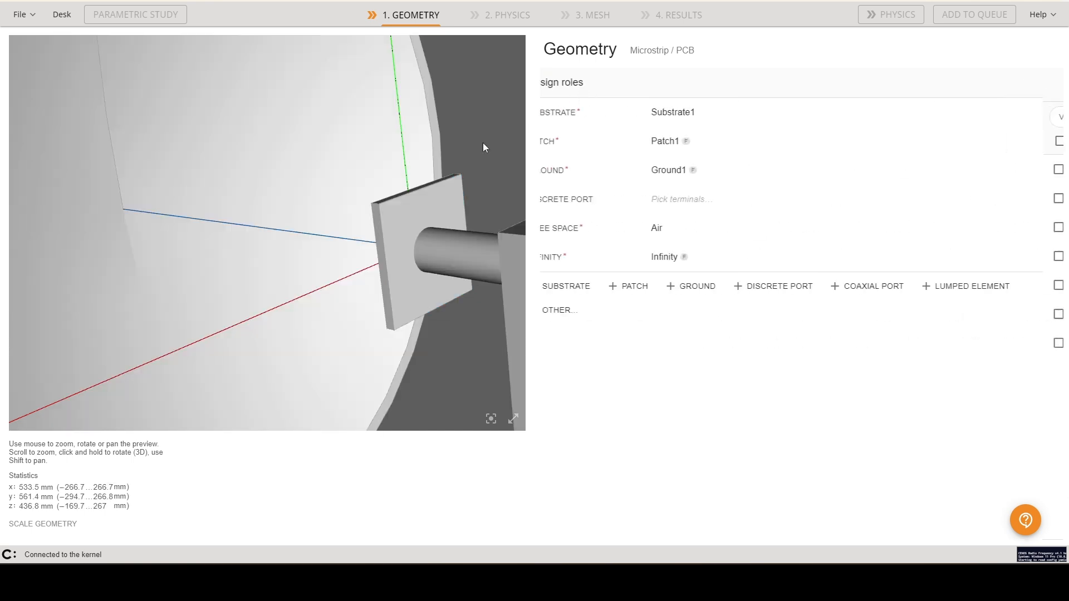
- With only Substrate1 shown, define the discrete port at the feed line's edge, with terminals at x=0, y=-12.5, z=-1.8 and z=-3.6
scroll(283, 298, down, 10)
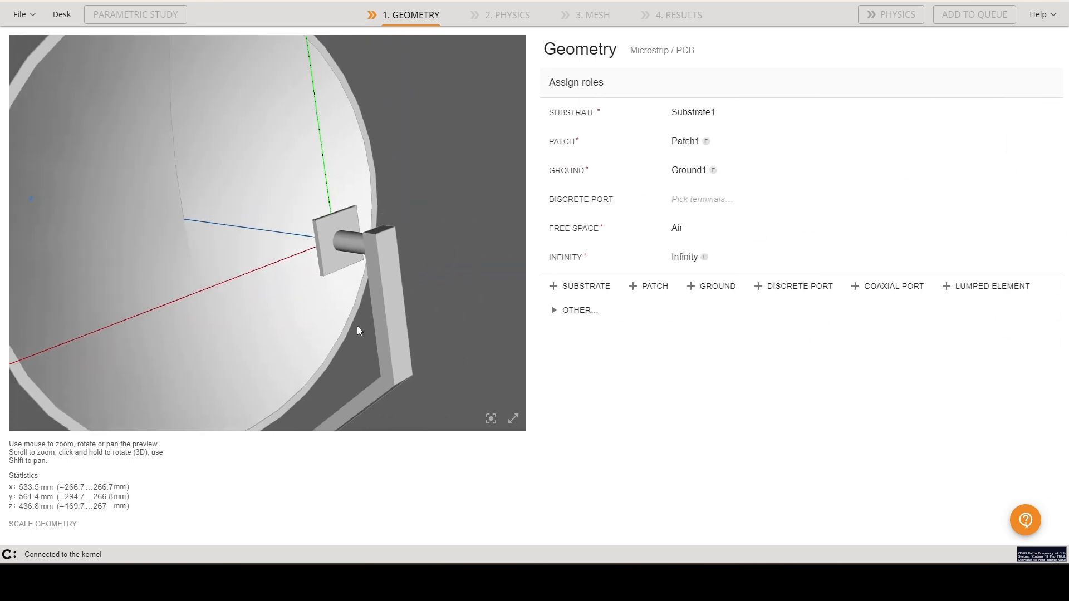
drag(233, 327, 413, 303)
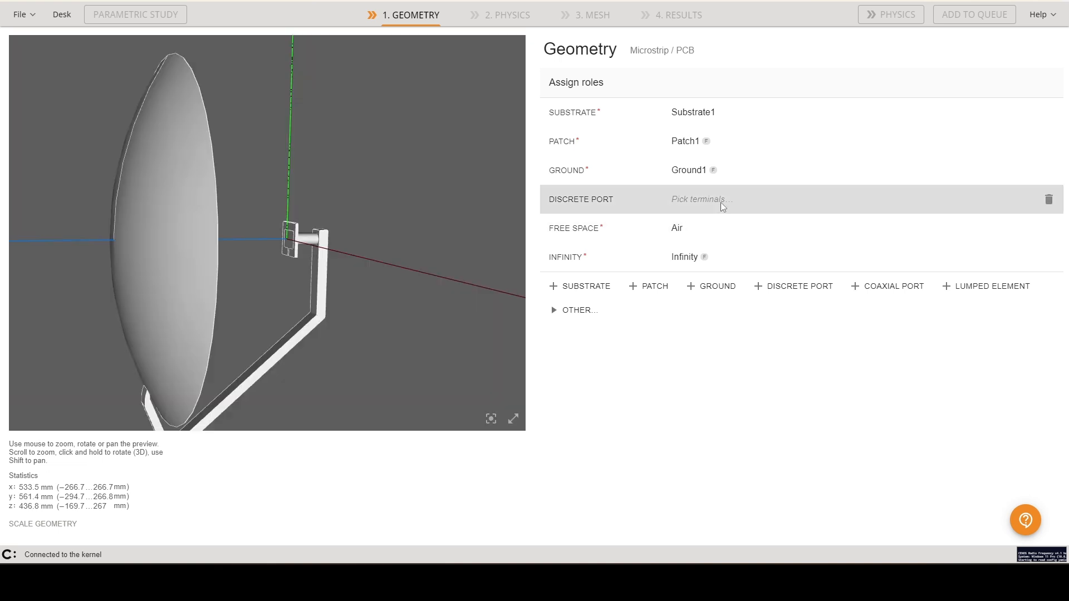
click(722, 205)
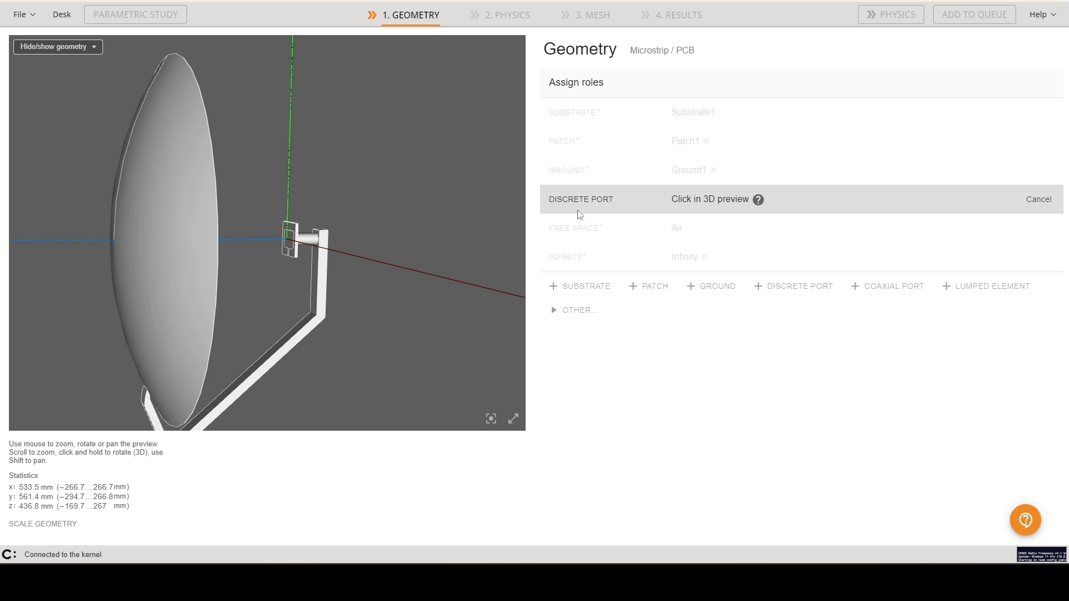
click(98, 52)
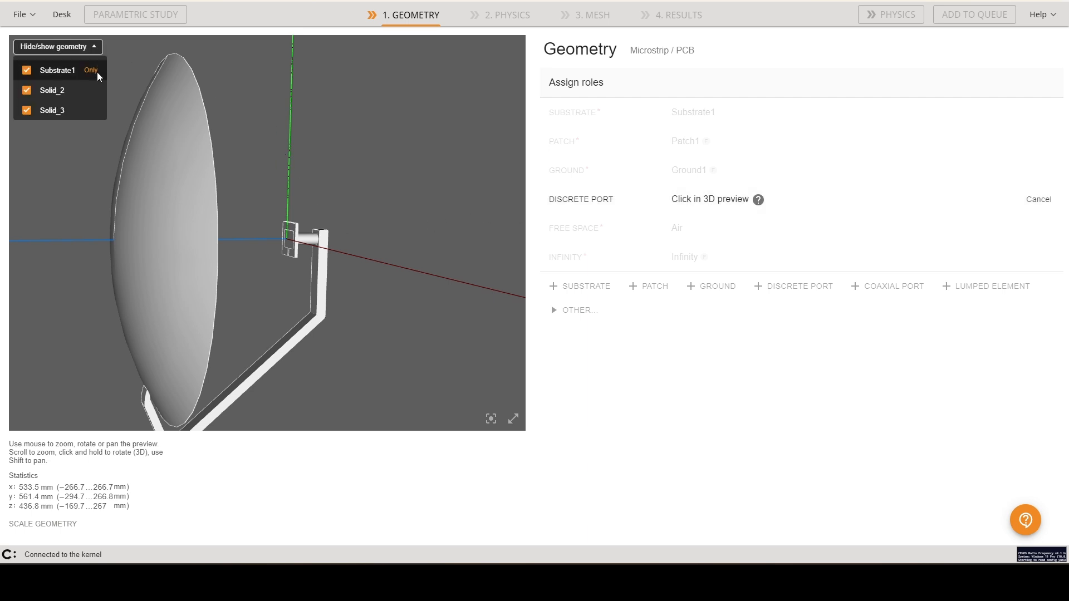
click(98, 71)
drag(216, 246, 307, 157)
scroll(266, 372, up, 5)
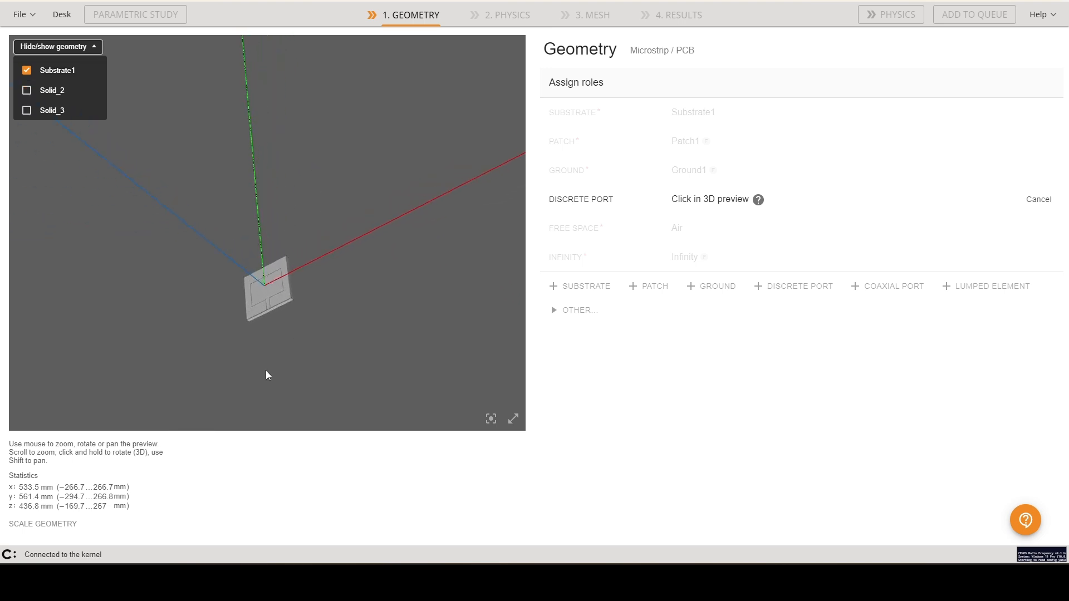
shift+drag(281, 306, 264, 216)
scroll(256, 281, up, 4)
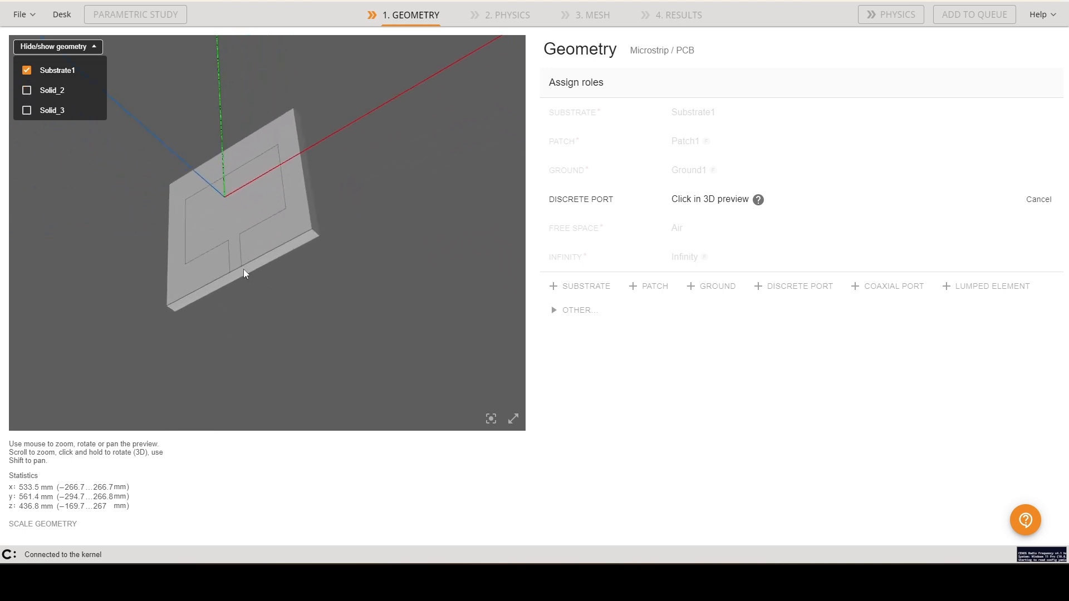
click(236, 270)
click(243, 277)
scroll(298, 317, up, 5)
- Add a Reflector role and assign it to the dish volume Solid_2
scroll(304, 329, down, 6)
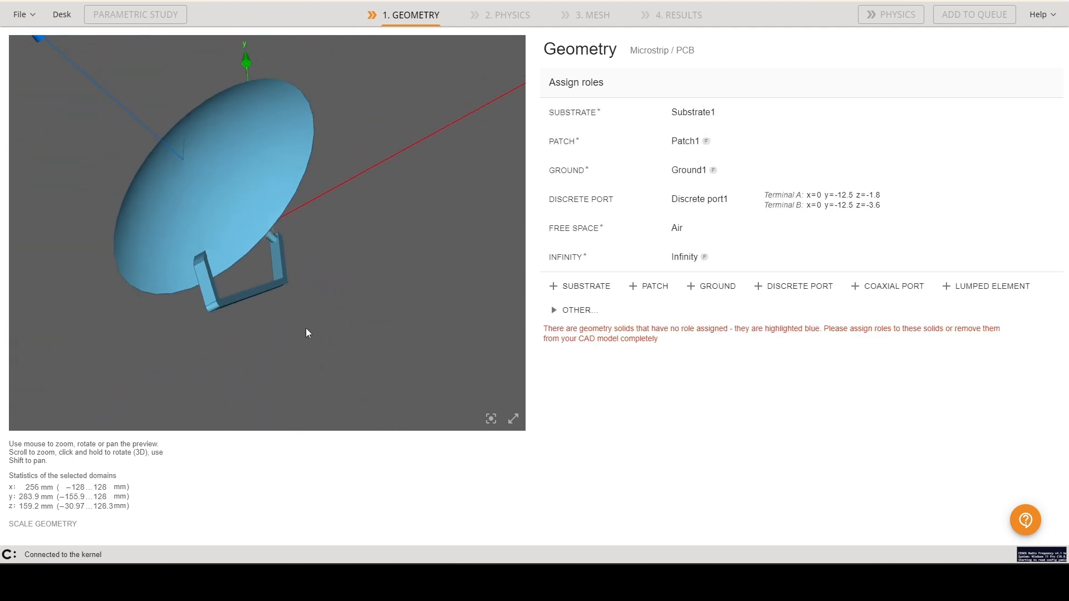
drag(306, 332, 213, 402)
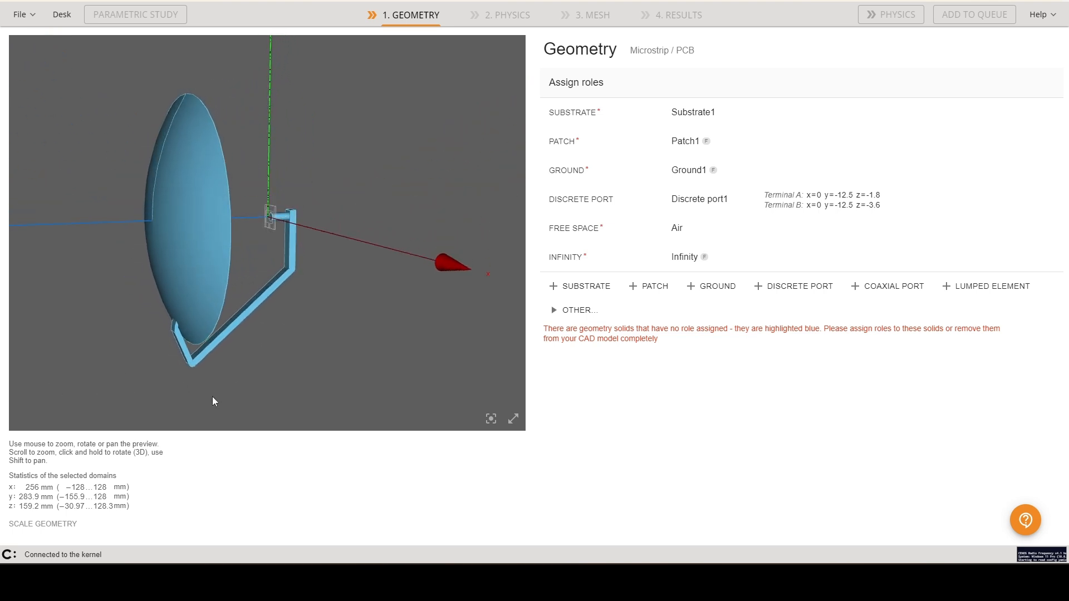
click(600, 316)
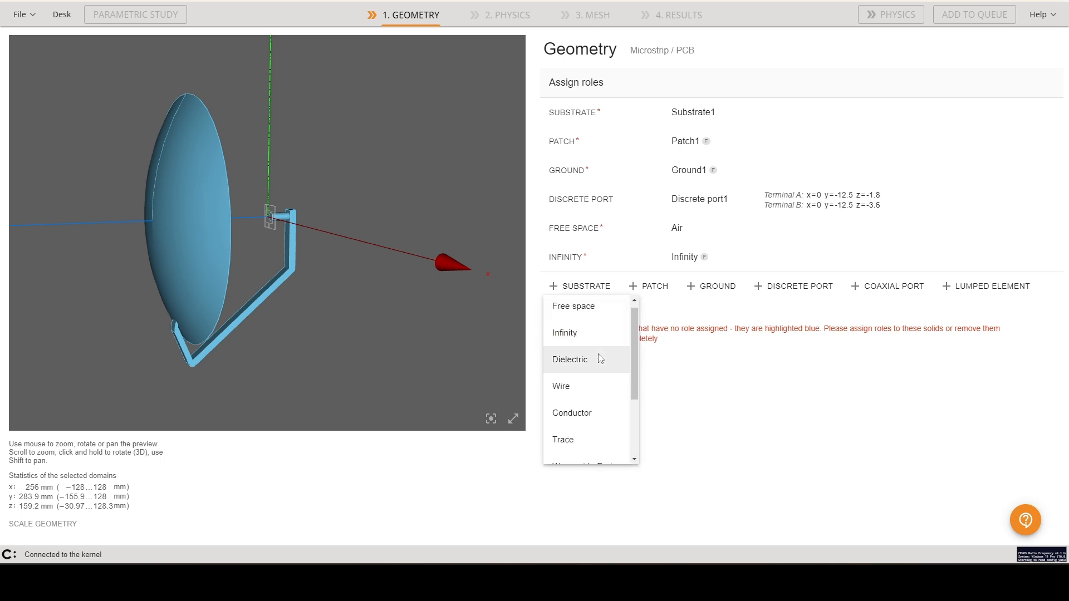
scroll(595, 379, down, 1)
scroll(595, 415, down, 1)
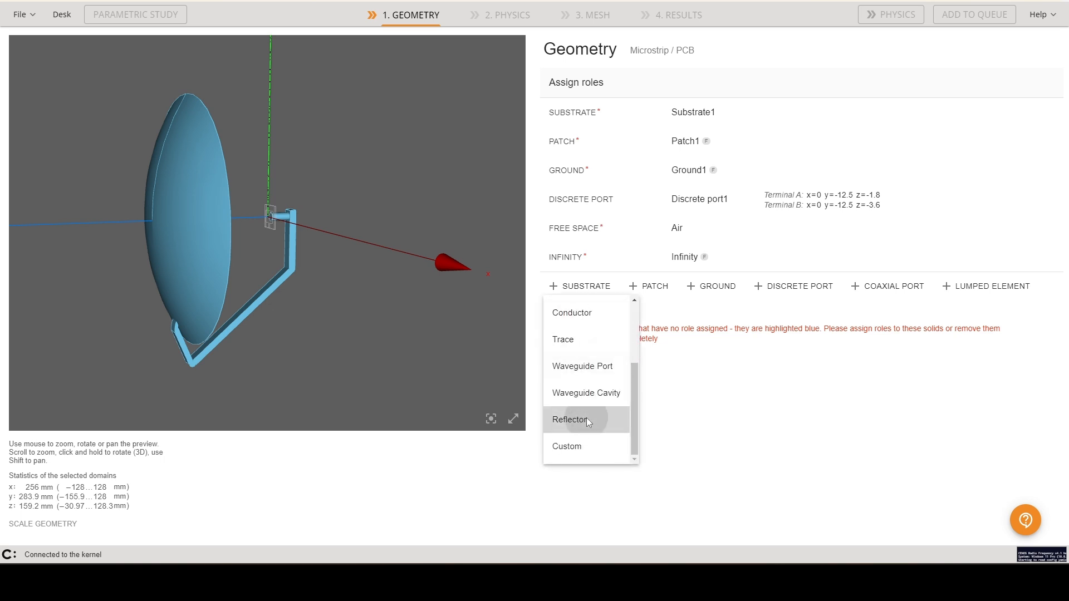
click(586, 417)
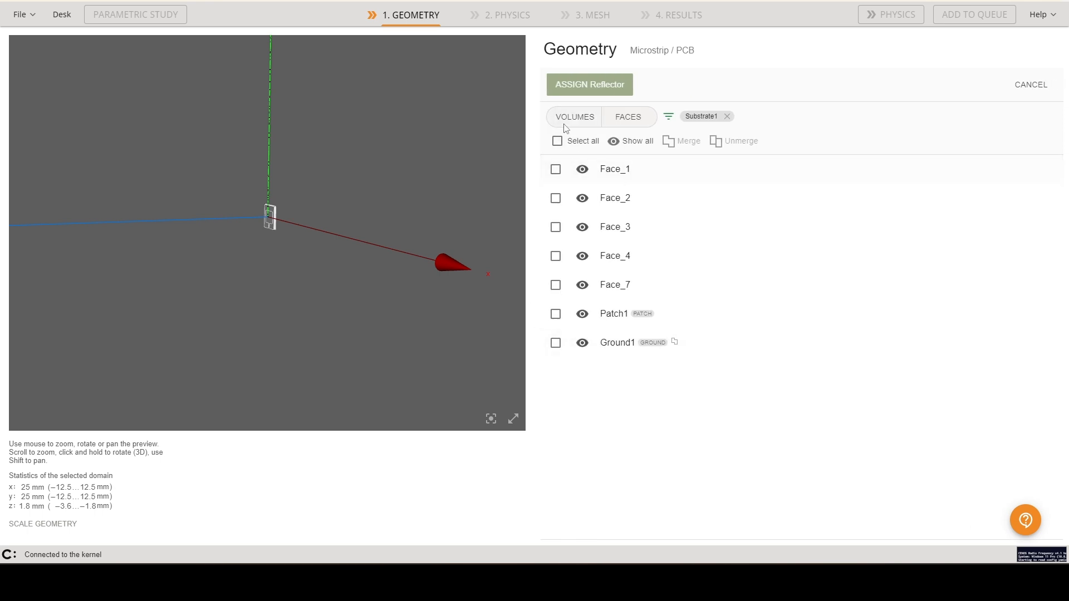
click(568, 123)
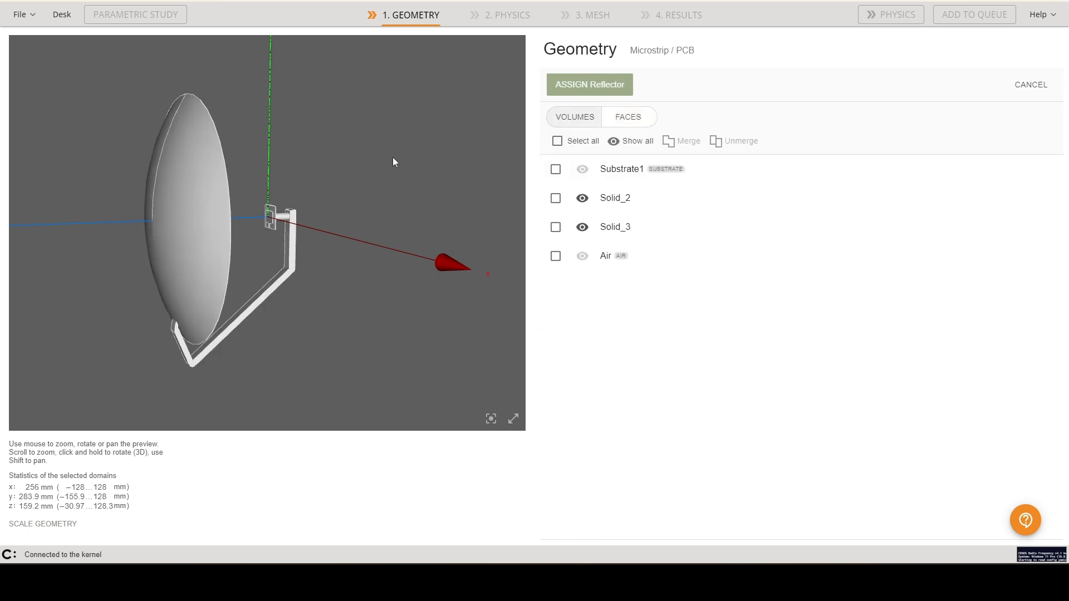
click(179, 224)
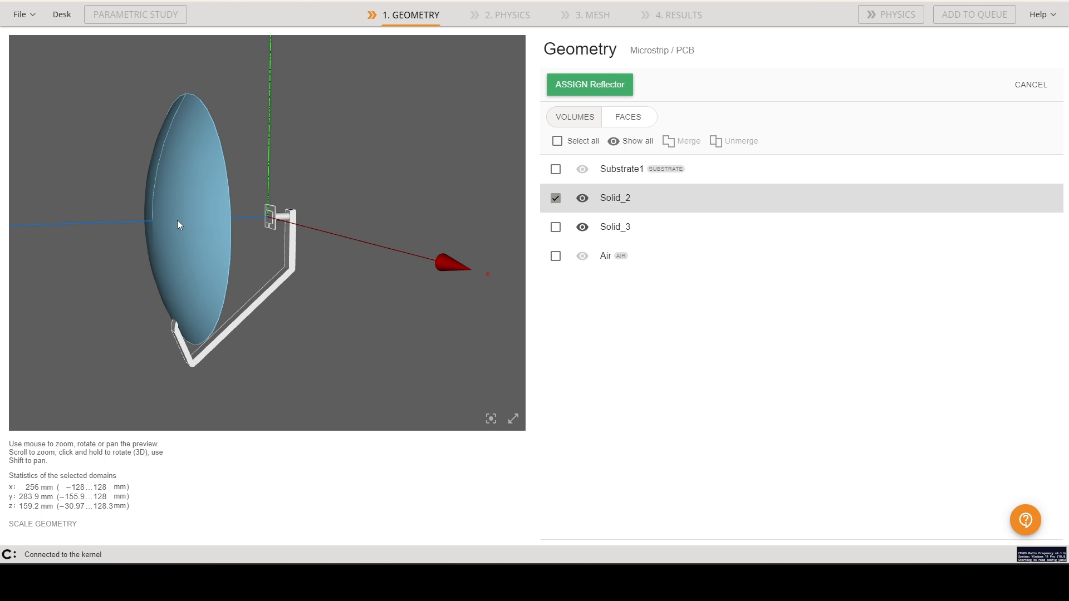
click(600, 84)
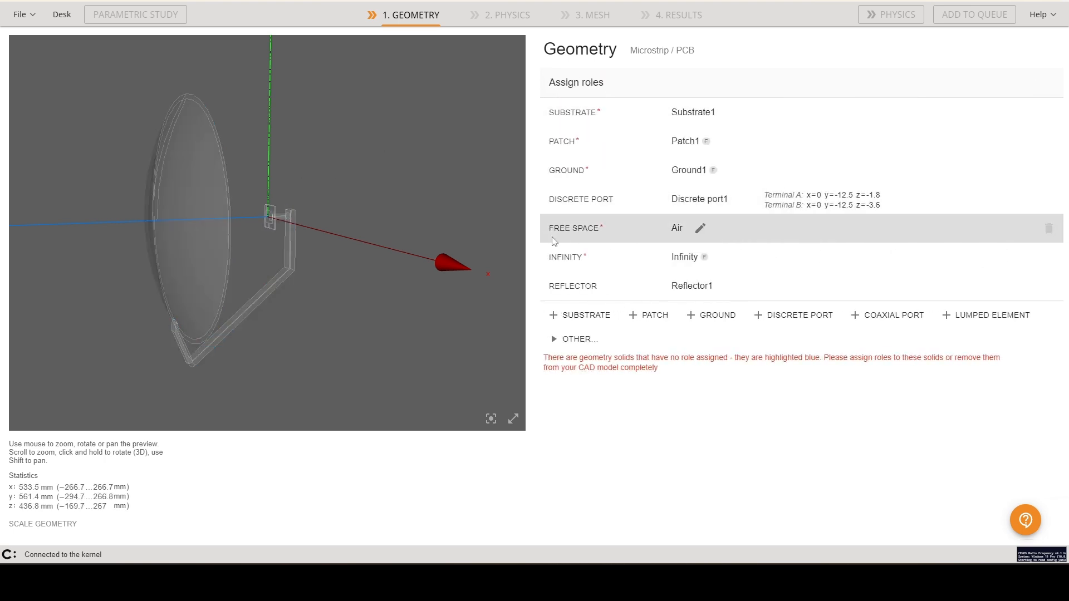
- Add a Conductor role and assign it to the support arm volume Solid_3
click(573, 340)
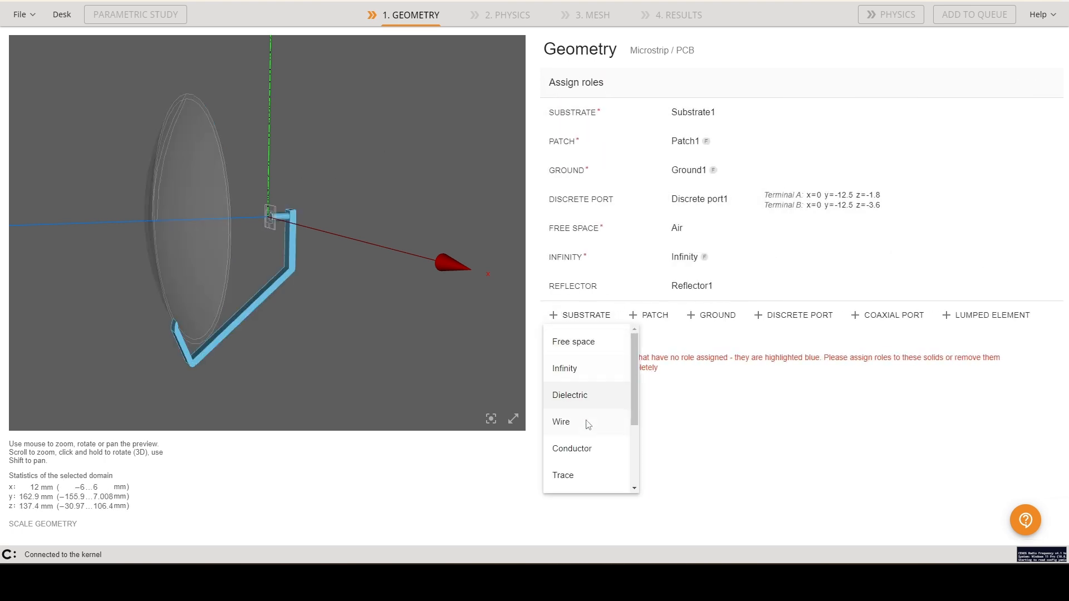
click(574, 449)
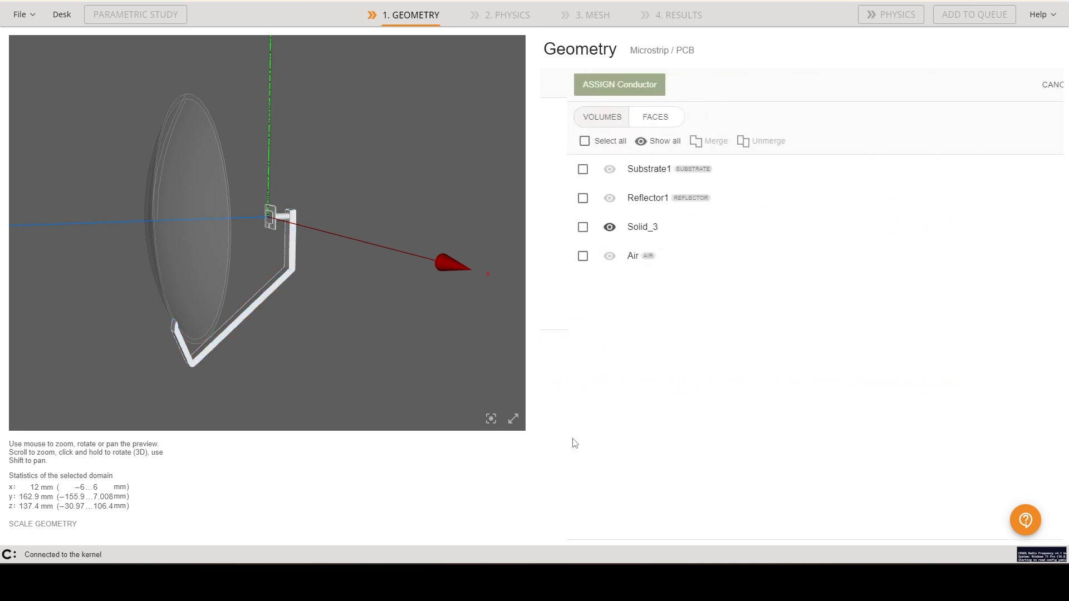
click(268, 290)
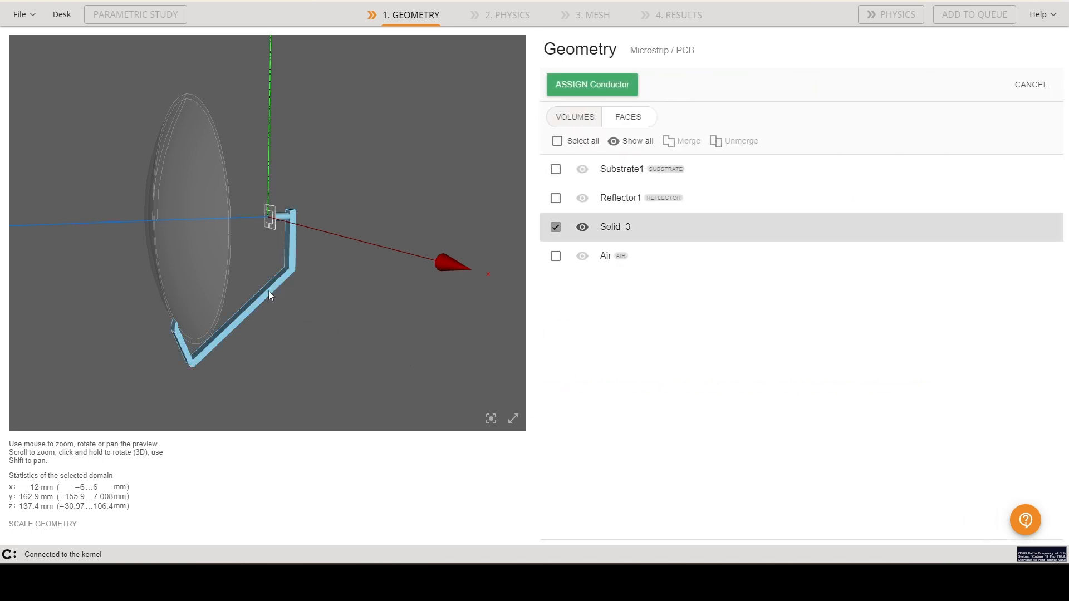
click(592, 82)
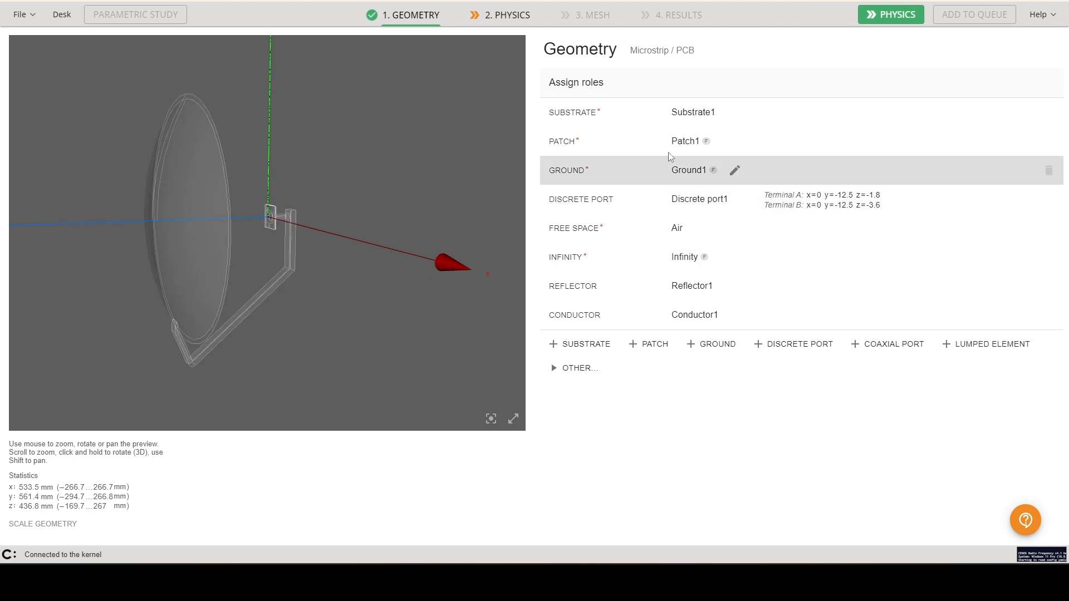
- Rename the Substrate1 role to "Substrate"
click(736, 113)
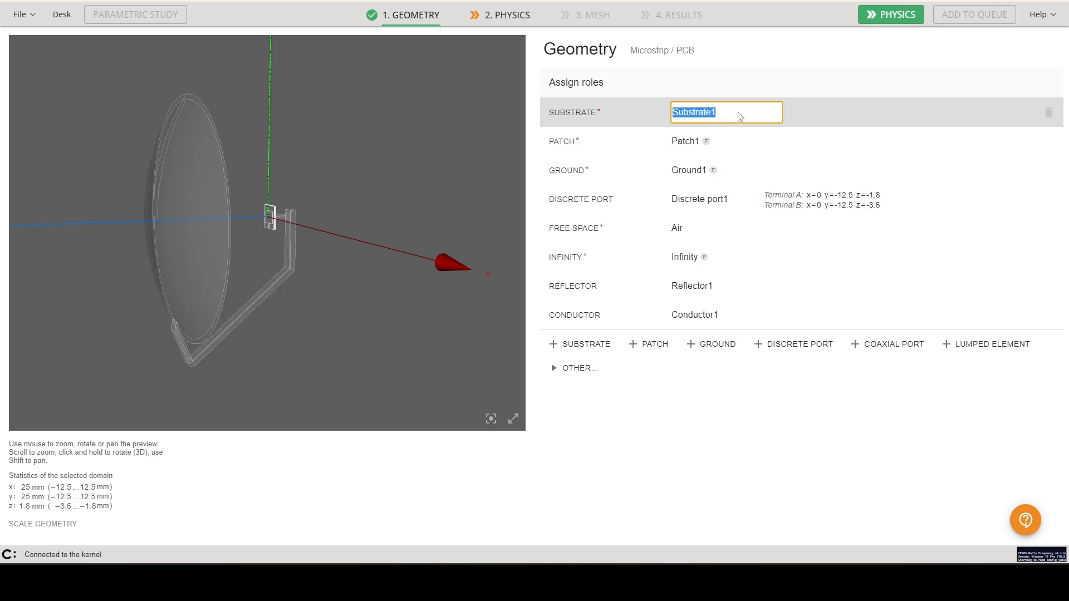
click(740, 117)
key(Return)
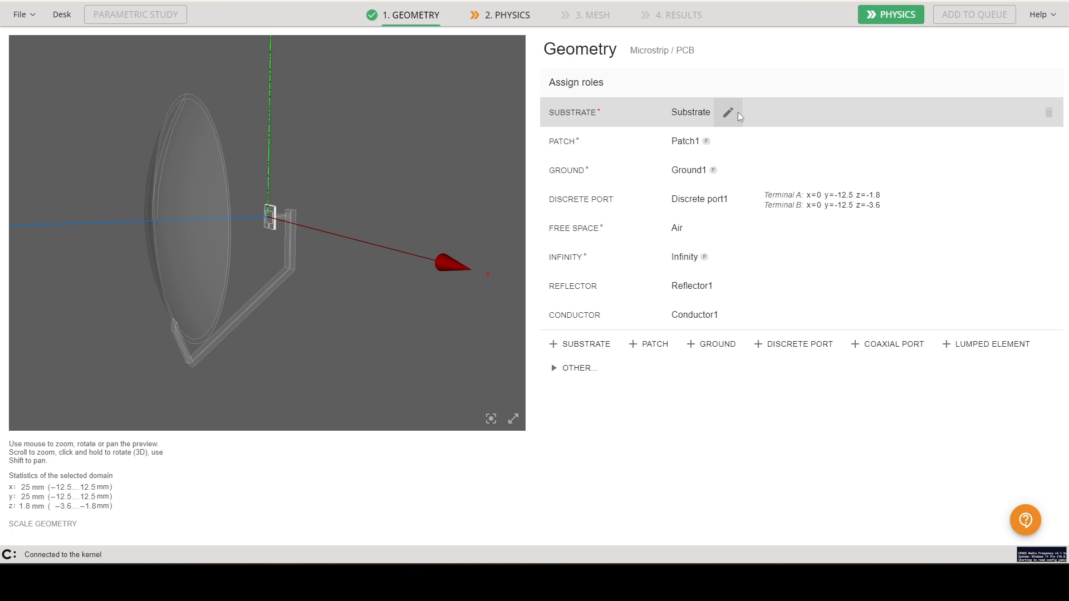